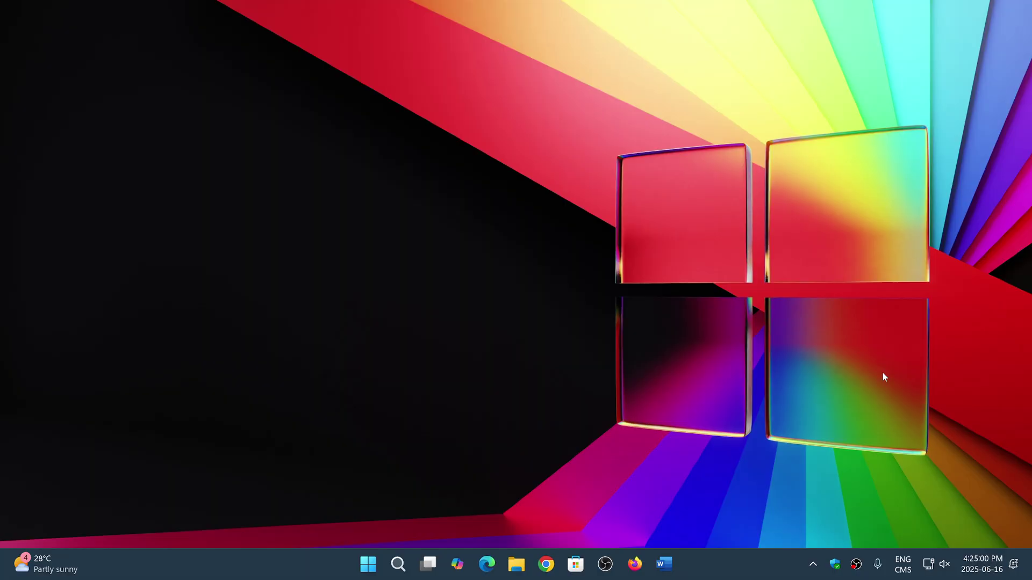
Step: Dismiss quick settings and bring up the Start button's power-user system tools menu
{"action": "left_click", "coordinate": [933, 566]}
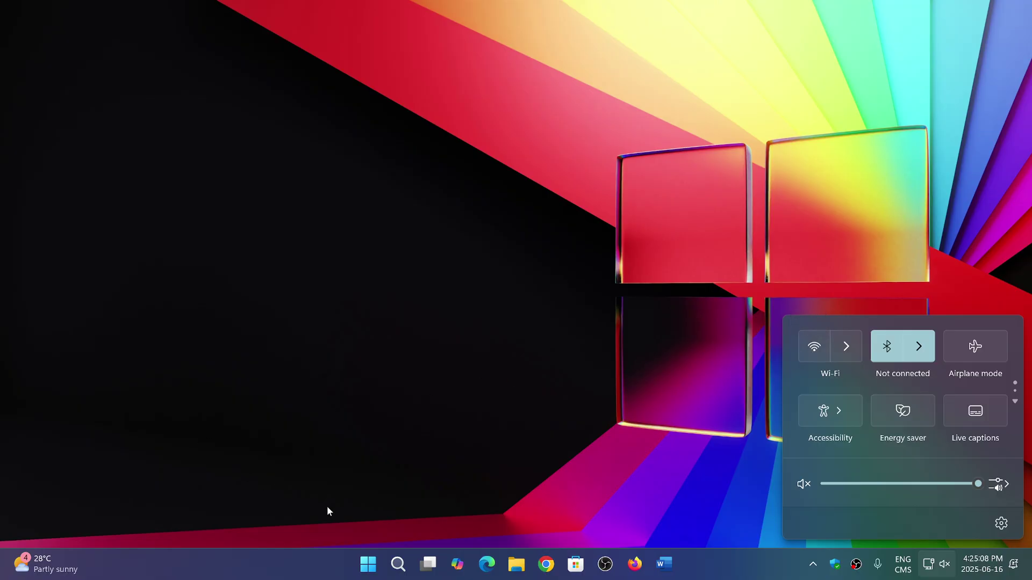
{"action": "right_click", "coordinate": [366, 568]}
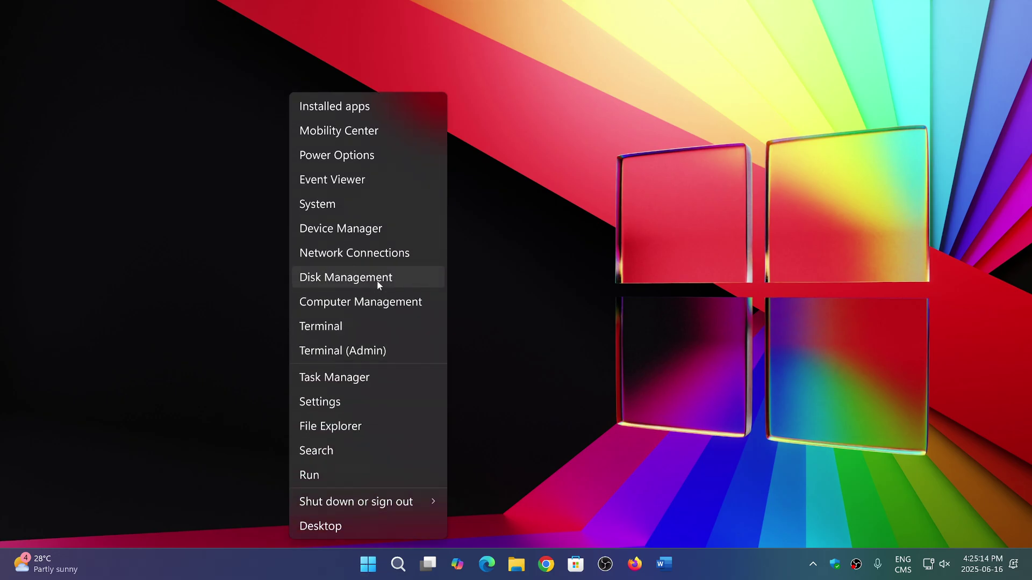
Step: Launch Device Manager and expand Bluetooth to list the paired devices and Intel adapter
{"action": "left_click", "coordinate": [376, 234]}
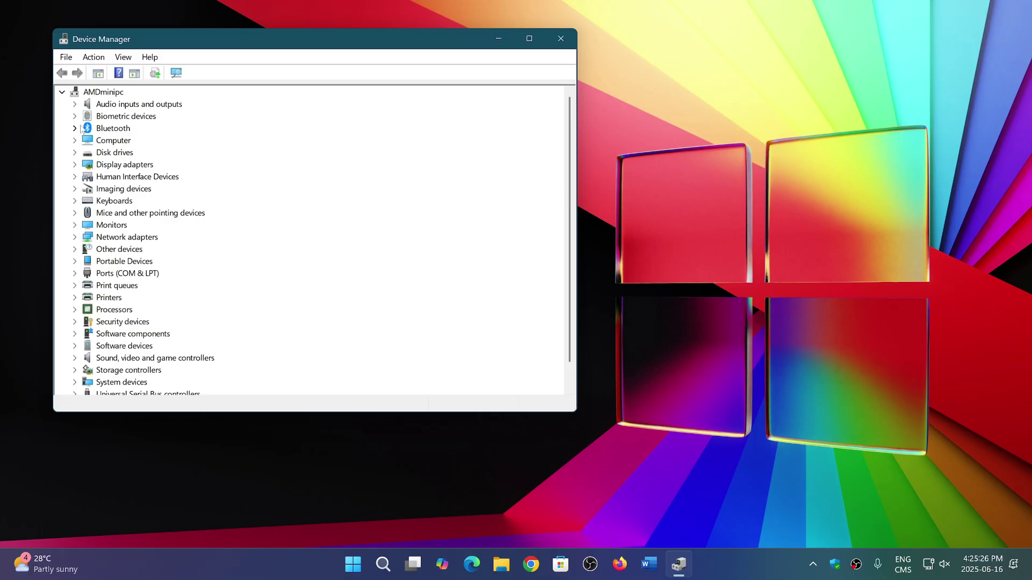
{"action": "left_click", "coordinate": [74, 129]}
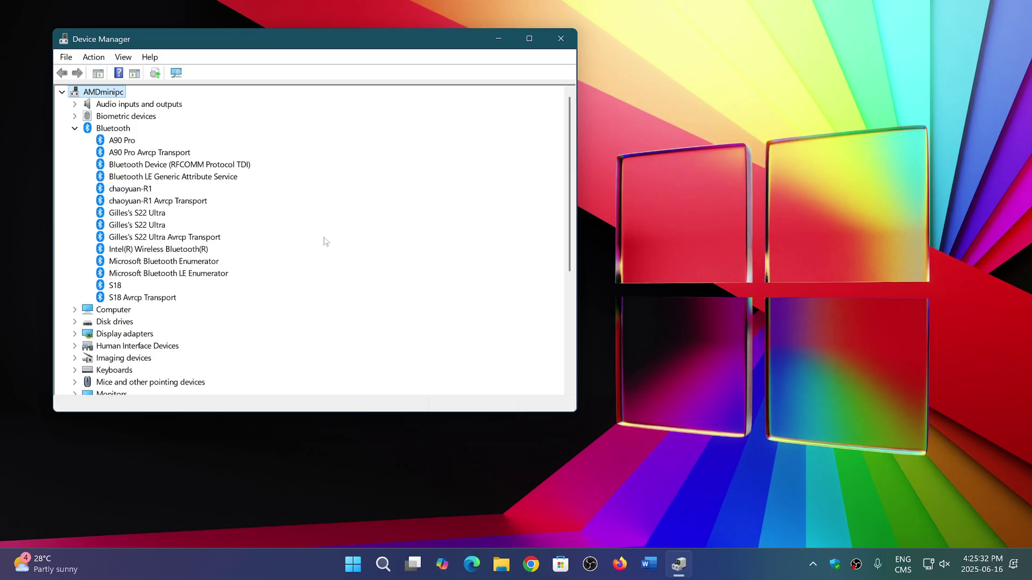
Step: Check the Intel(R) Wireless Bluetooth(R) driver date and version in its Properties dialog
{"action": "double_click", "coordinate": [167, 251]}
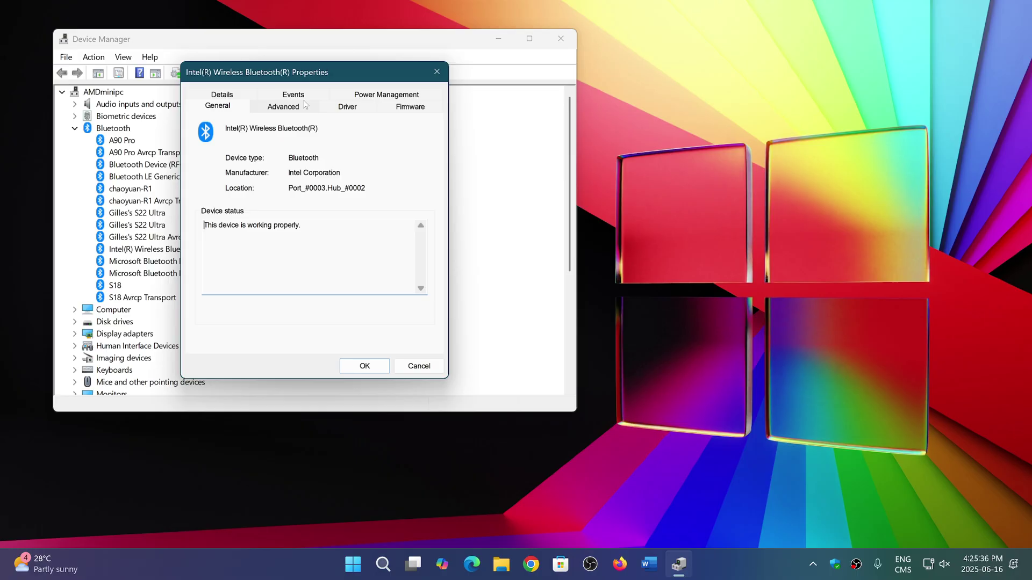
{"action": "left_click", "coordinate": [347, 107]}
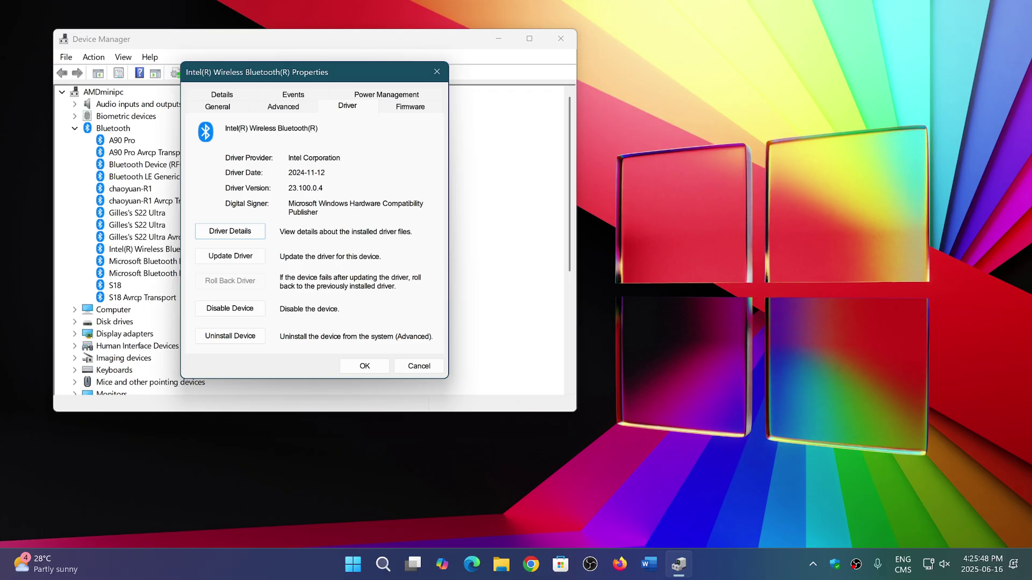
{"action": "left_click", "coordinate": [437, 71]}
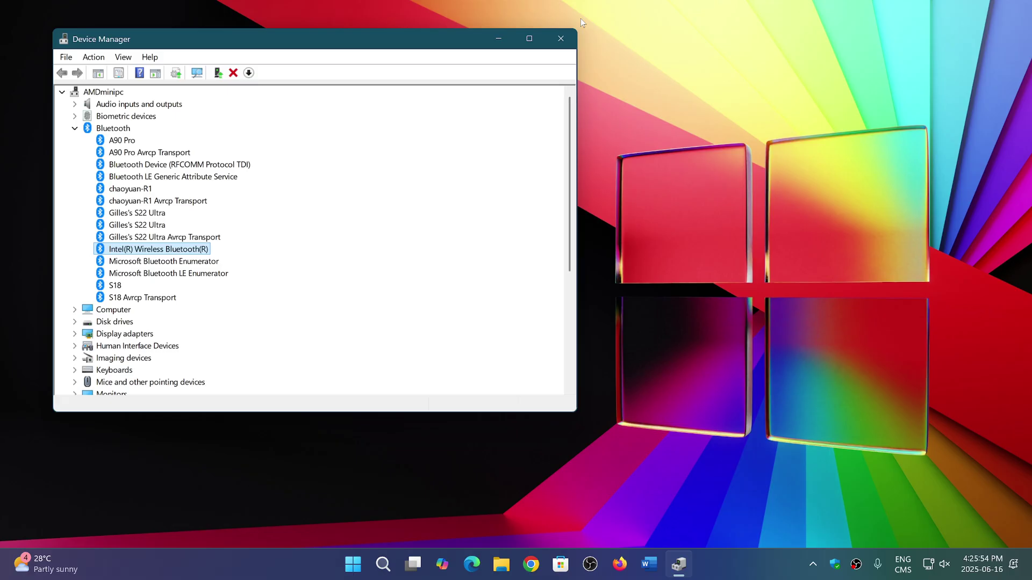
Step: Close Device Manager, unmute system sound and reopen quick settings
{"action": "left_click", "coordinate": [563, 38]}
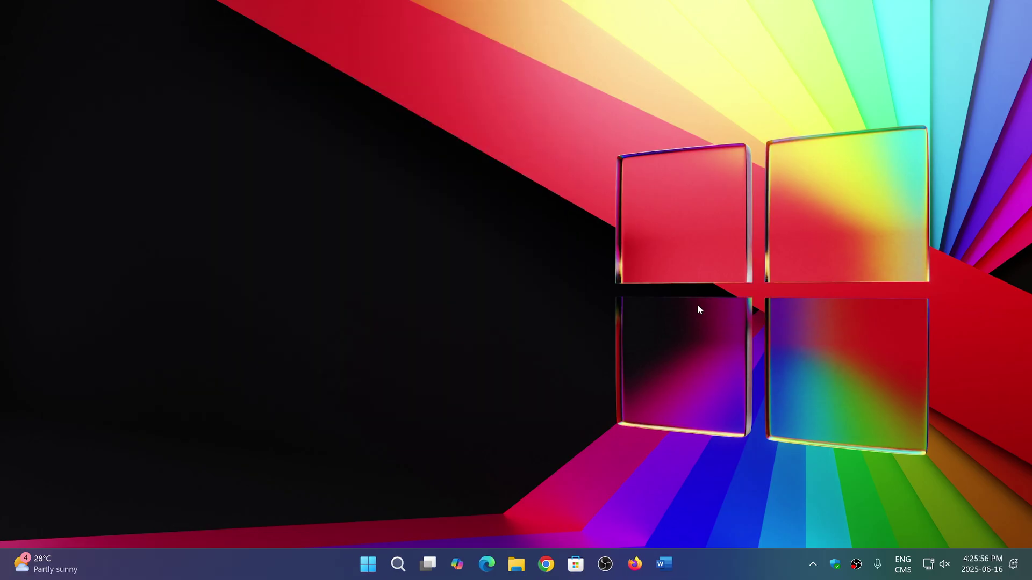
{"action": "key", "text": "XF86AudioMute"}
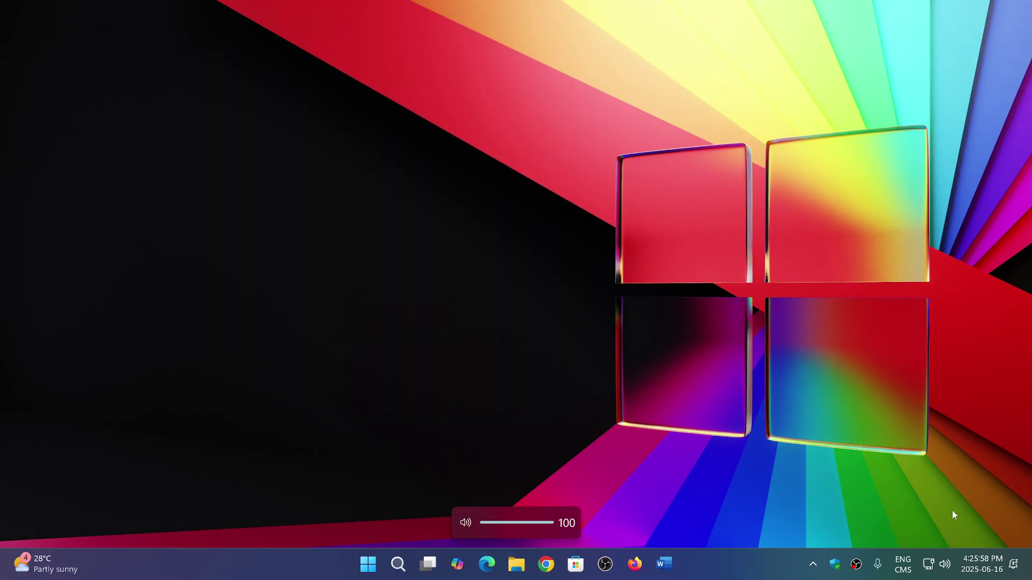
{"action": "left_click", "coordinate": [936, 565]}
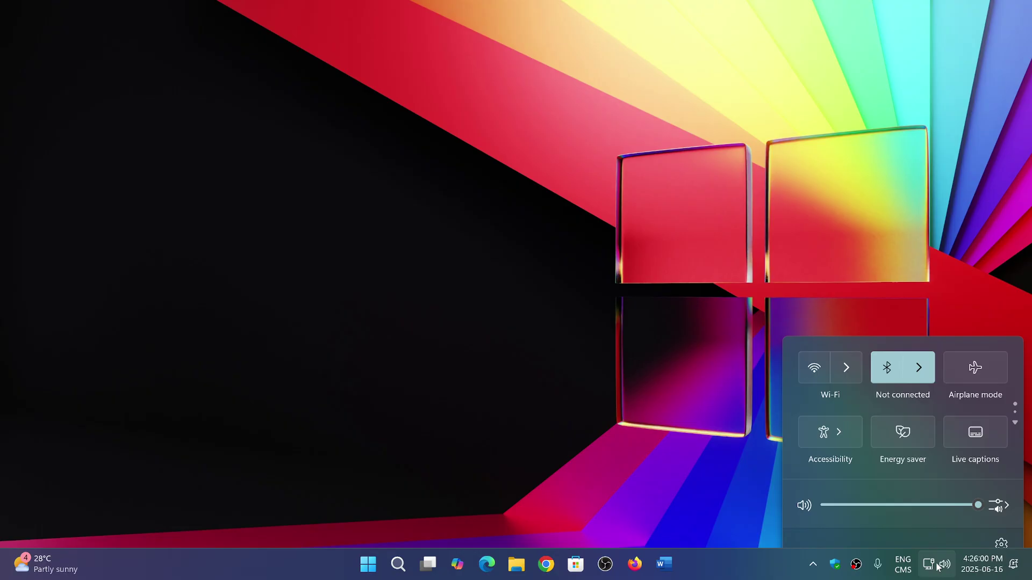